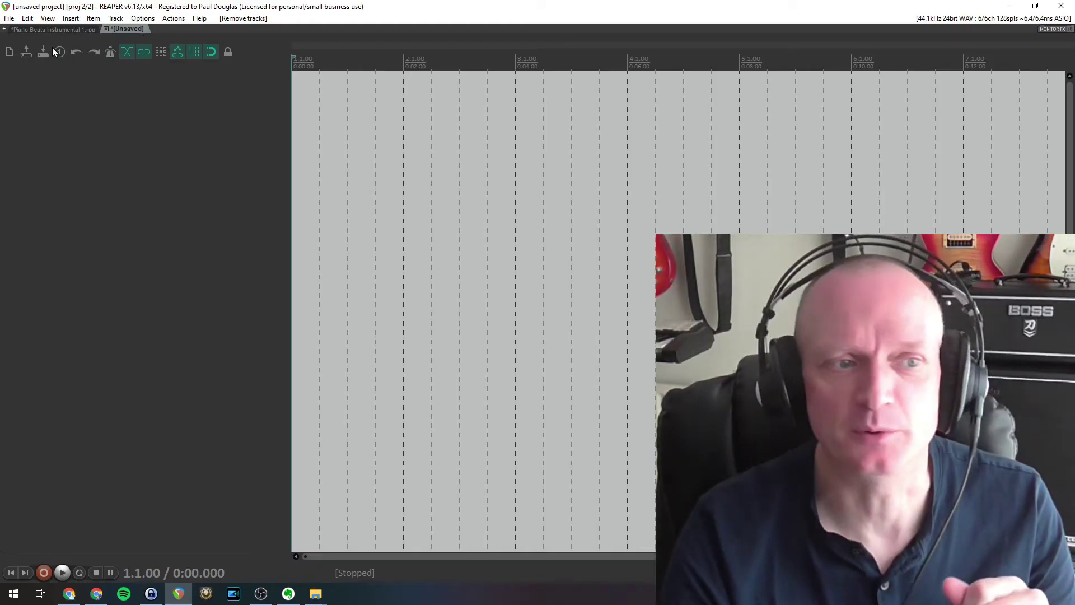
# Step: Play the Piano Beats Instrumental 1 project from bar 7, then return to the empty project
pyautogui.click(42, 31)
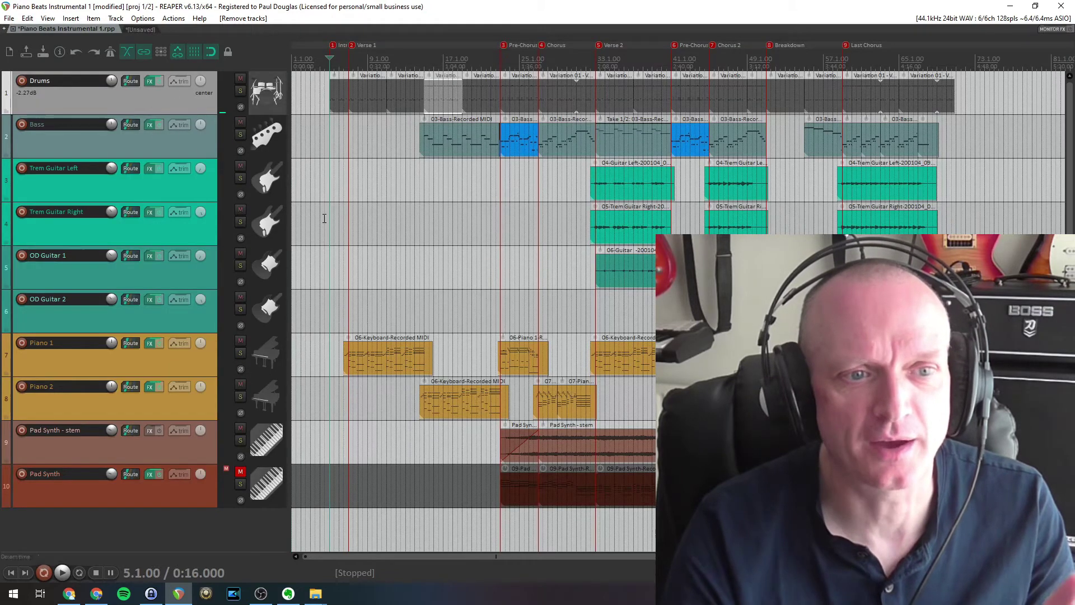
pyautogui.click(350, 75)
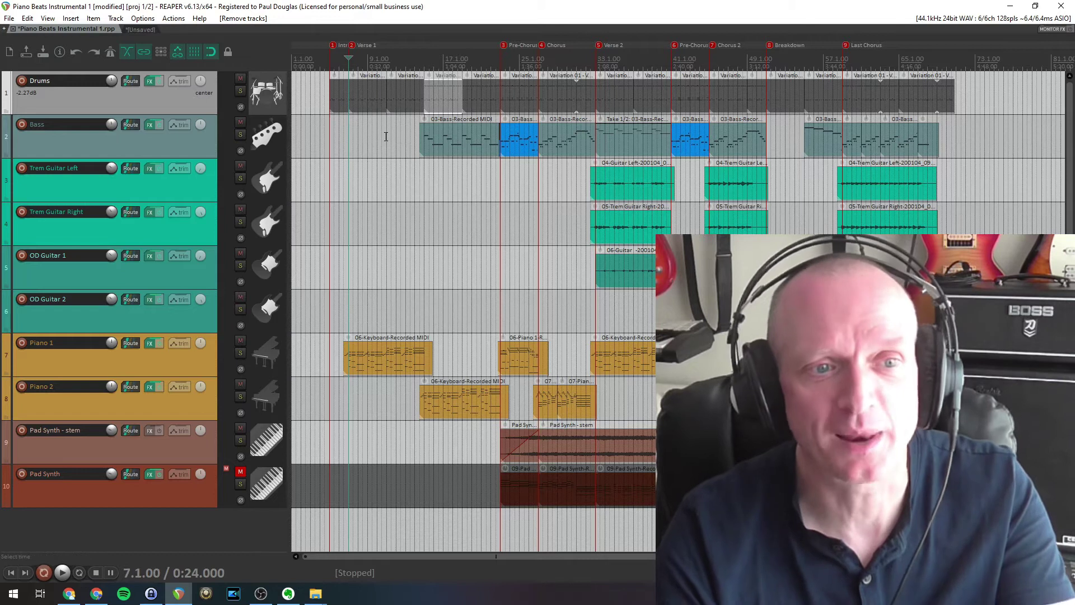
pyautogui.press('space')
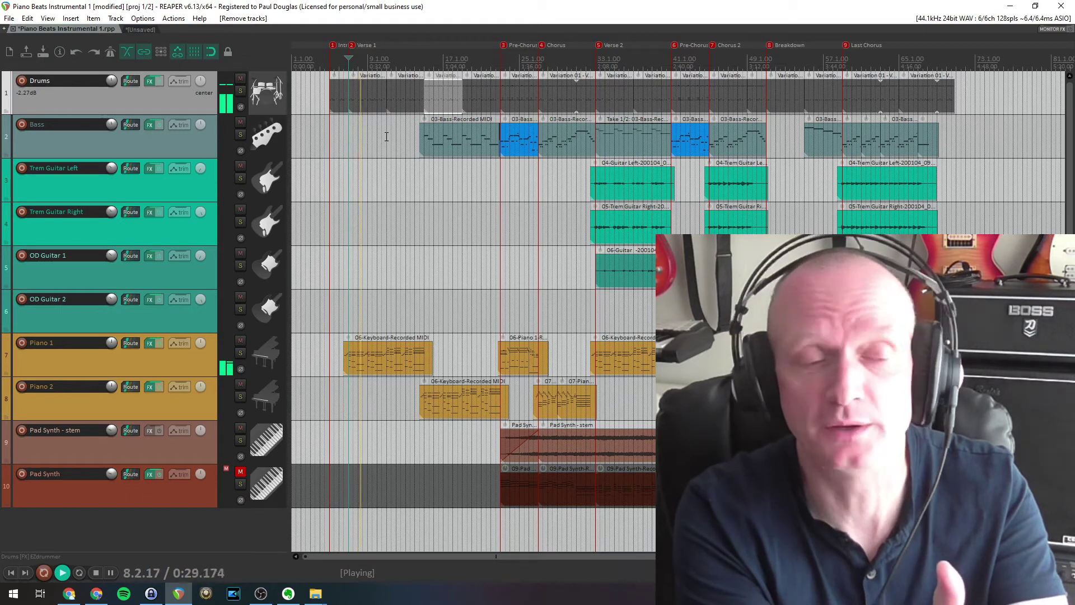
pyautogui.press('space')
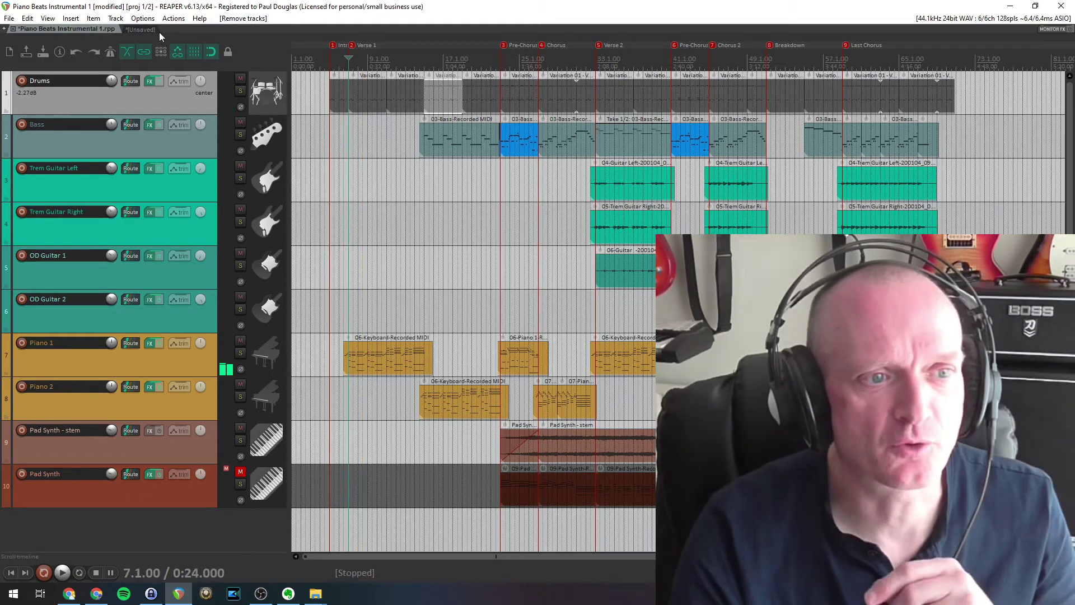
pyautogui.click(133, 30)
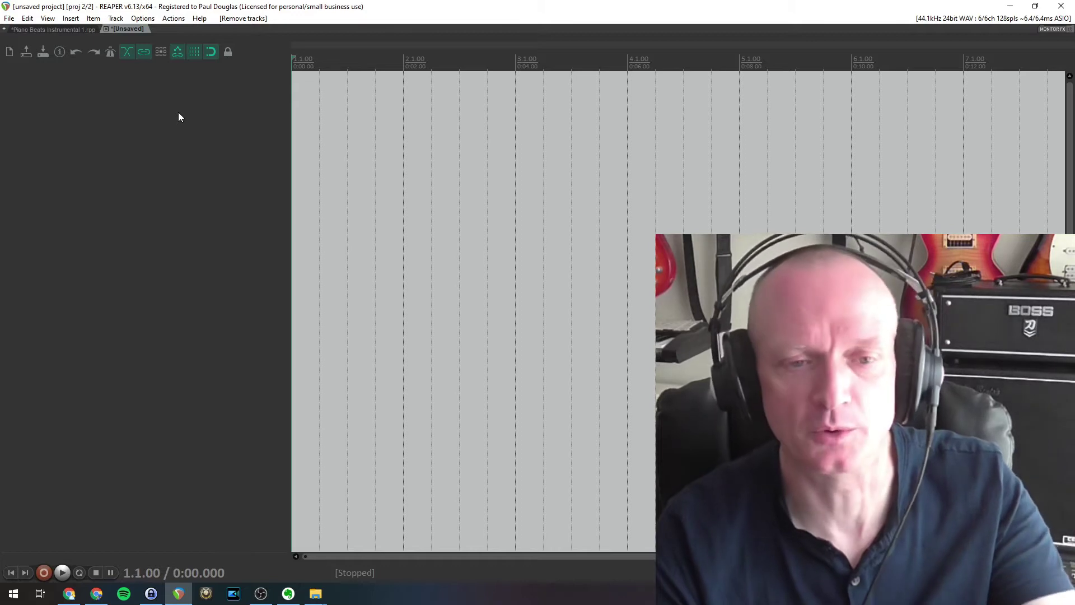
# Step: Check the Focusrite USB MIDI input settings in Preferences and close them without changes
pyautogui.click(142, 18)
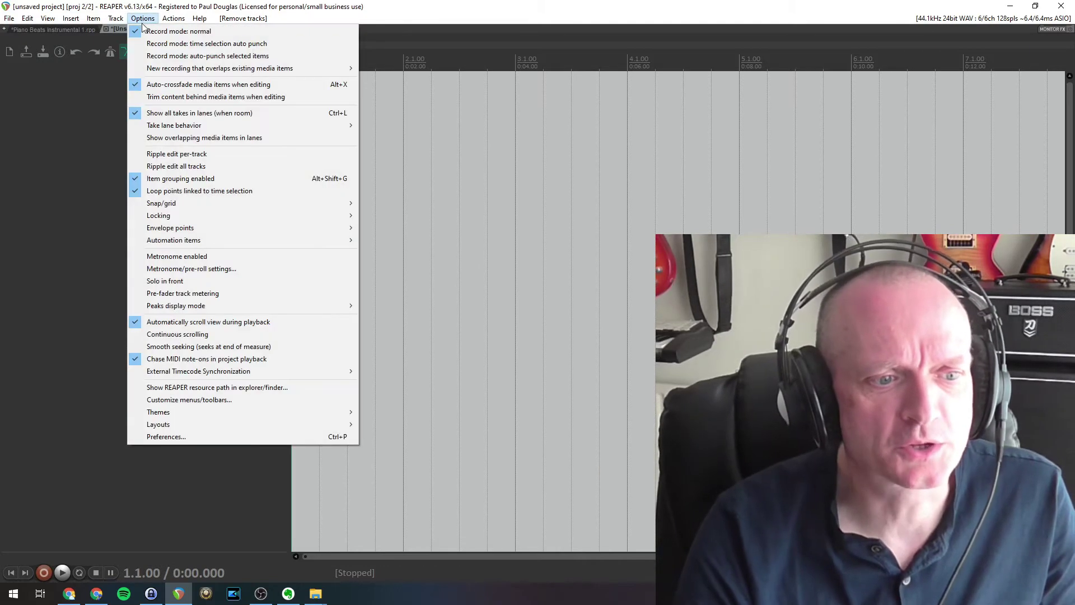
pyautogui.click(199, 440)
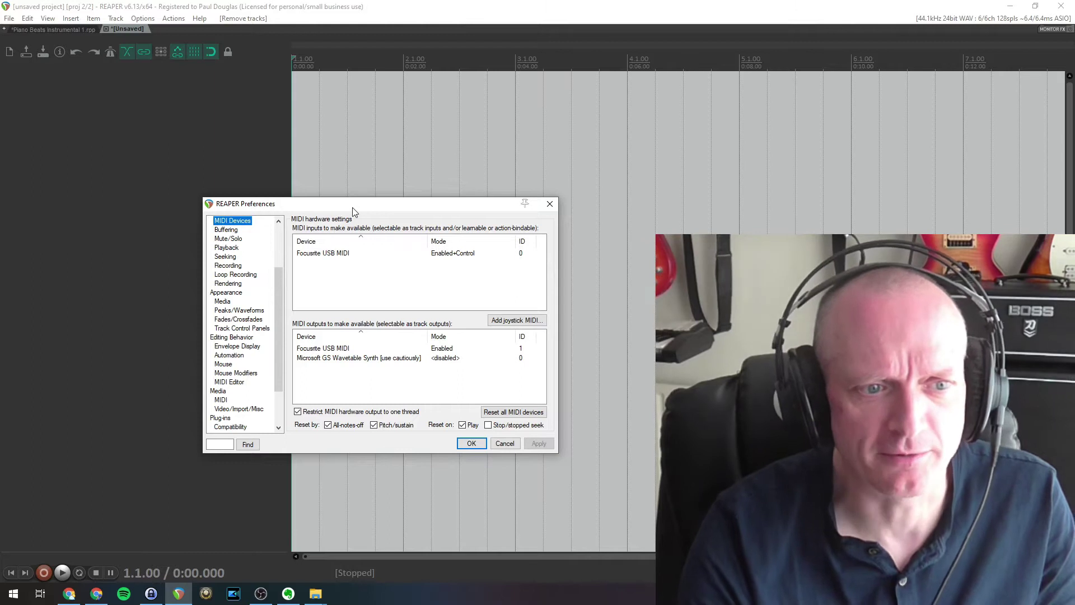
pyautogui.click(347, 255)
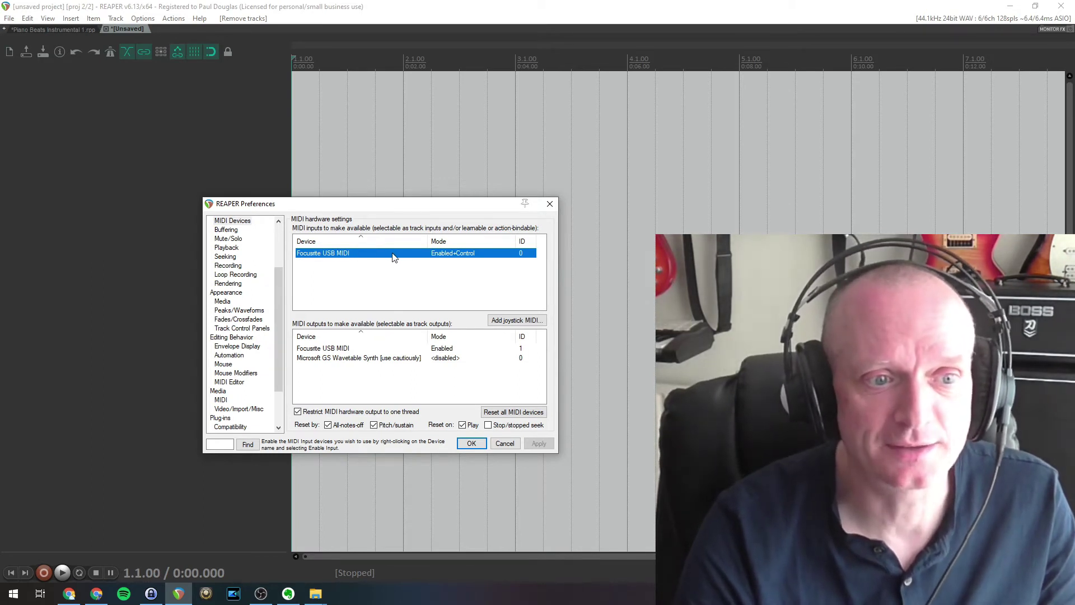
pyautogui.doubleClick(336, 253)
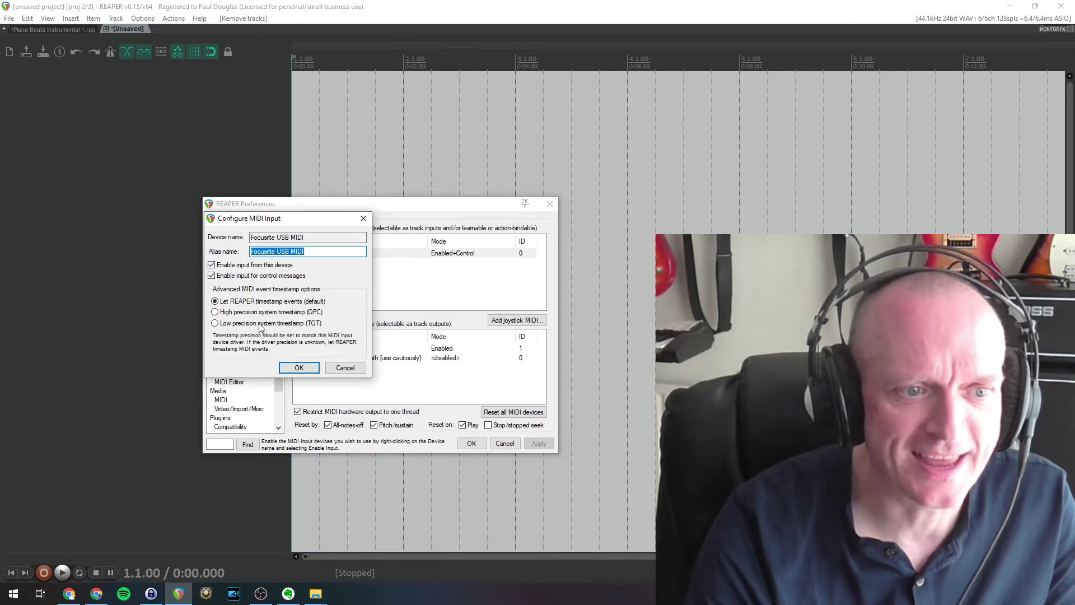
pyautogui.click(344, 368)
pyautogui.press('Escape')
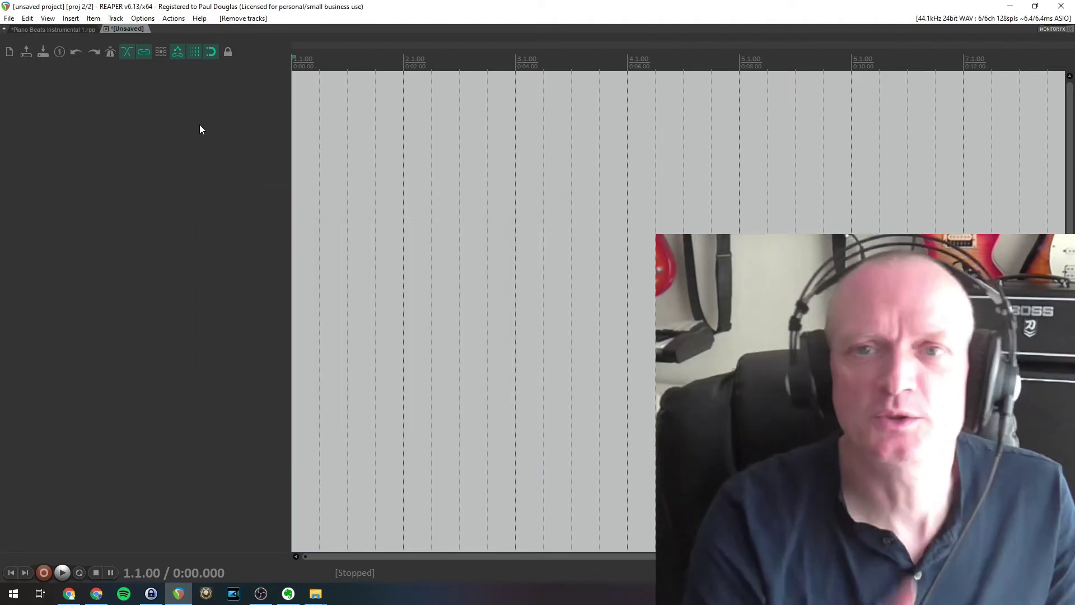
# Step: Start inserting a virtual instrument on a new track, filtered to Spitfire Audio, selecting VST3i: LABS
pyautogui.rightClick(125, 107)
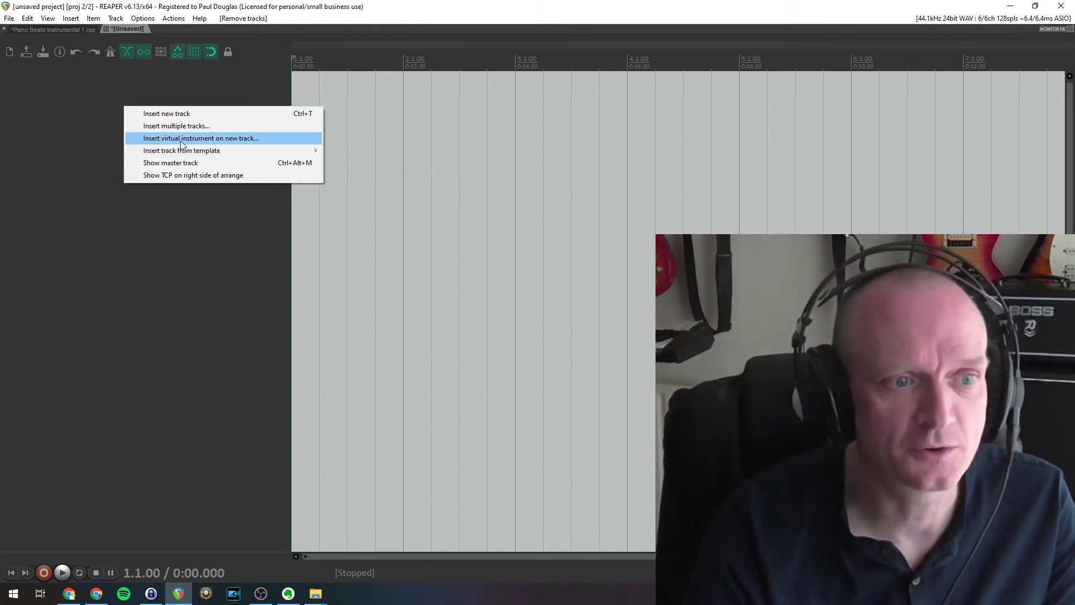
pyautogui.click(212, 140)
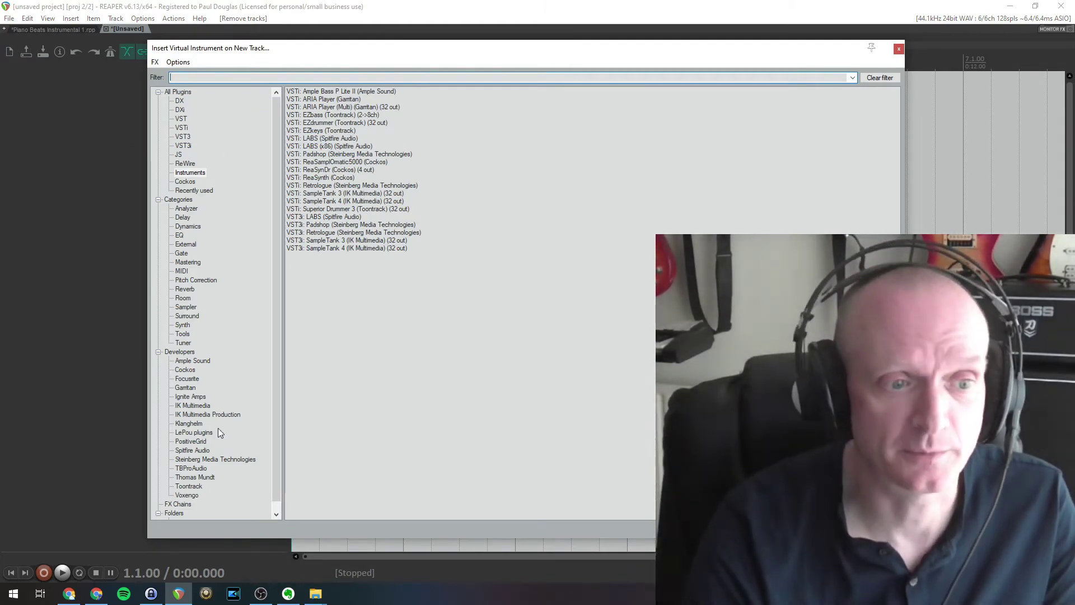
pyautogui.click(187, 450)
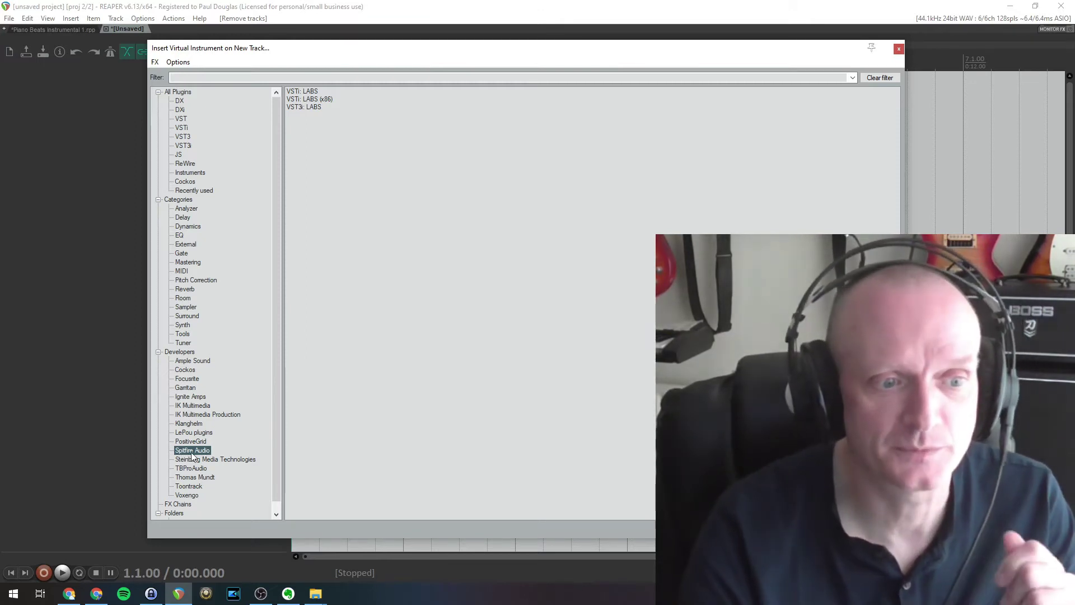
pyautogui.click(318, 108)
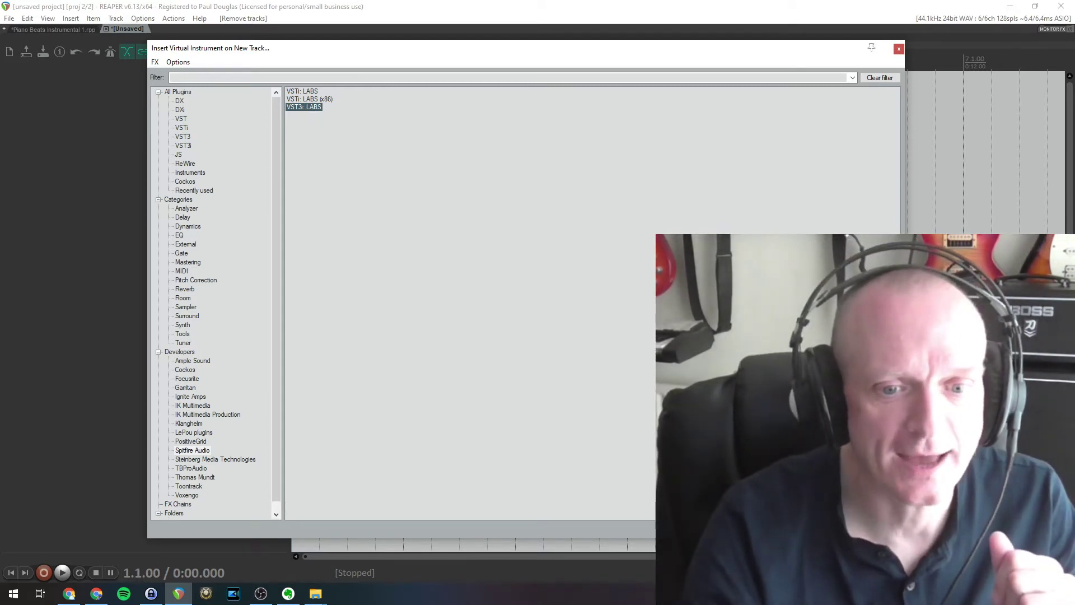
# Step: Add LABS on a new track, test two Soft Piano notes, and move its window aside
pyautogui.press('Return')
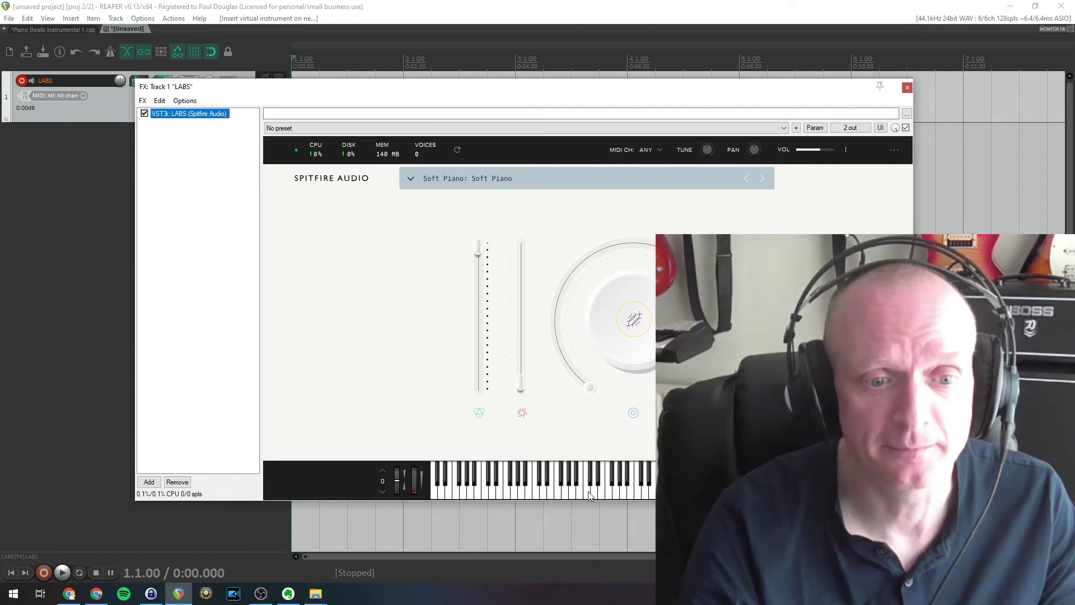
pyautogui.click(589, 495)
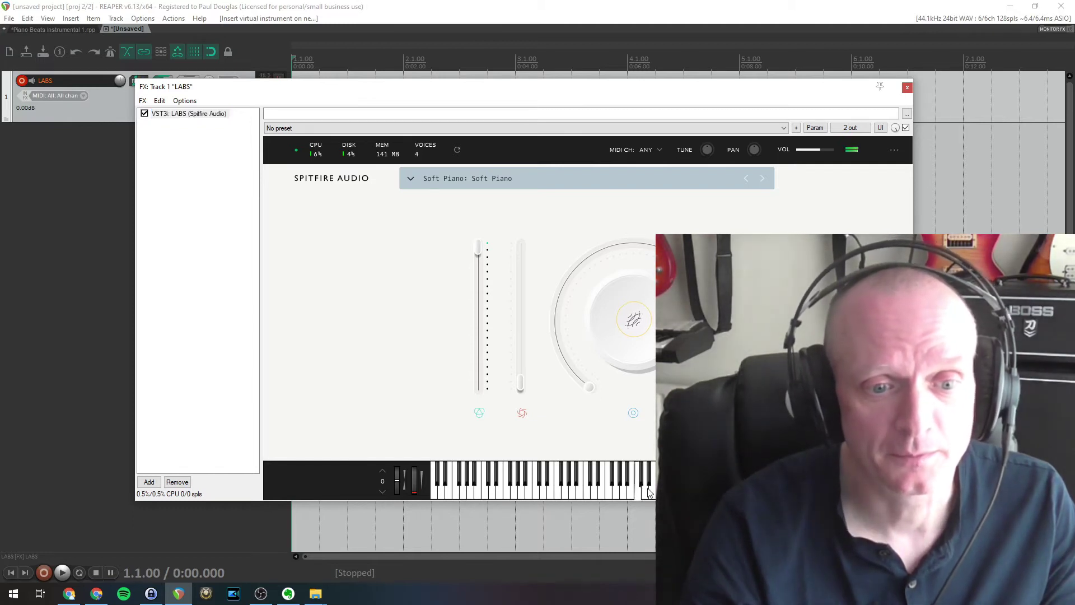
pyautogui.click(522, 493)
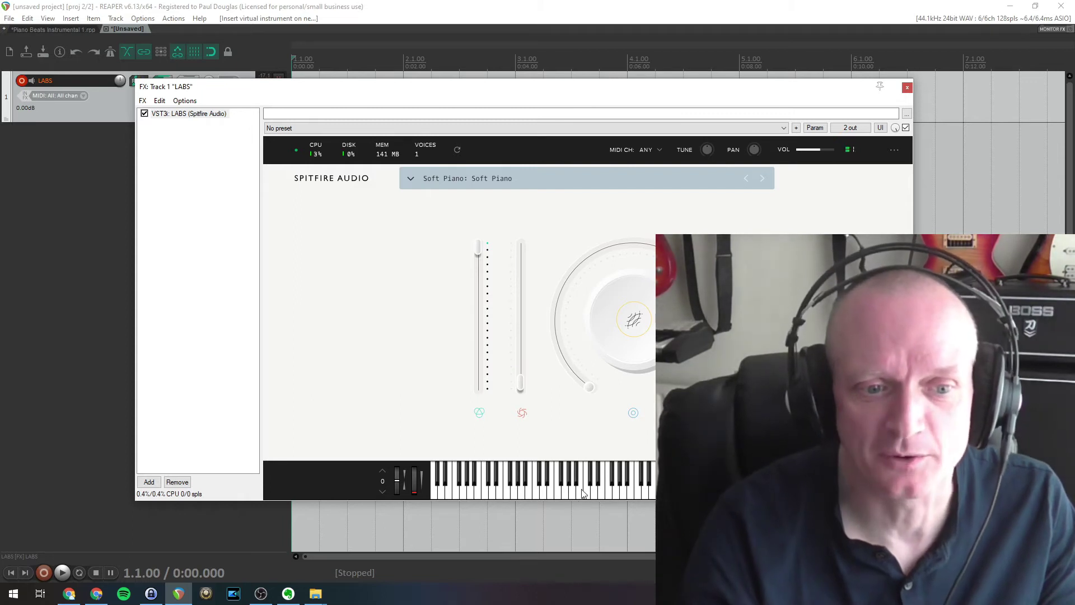
pyautogui.moveTo(482, 85); pyautogui.dragTo(571, 133)
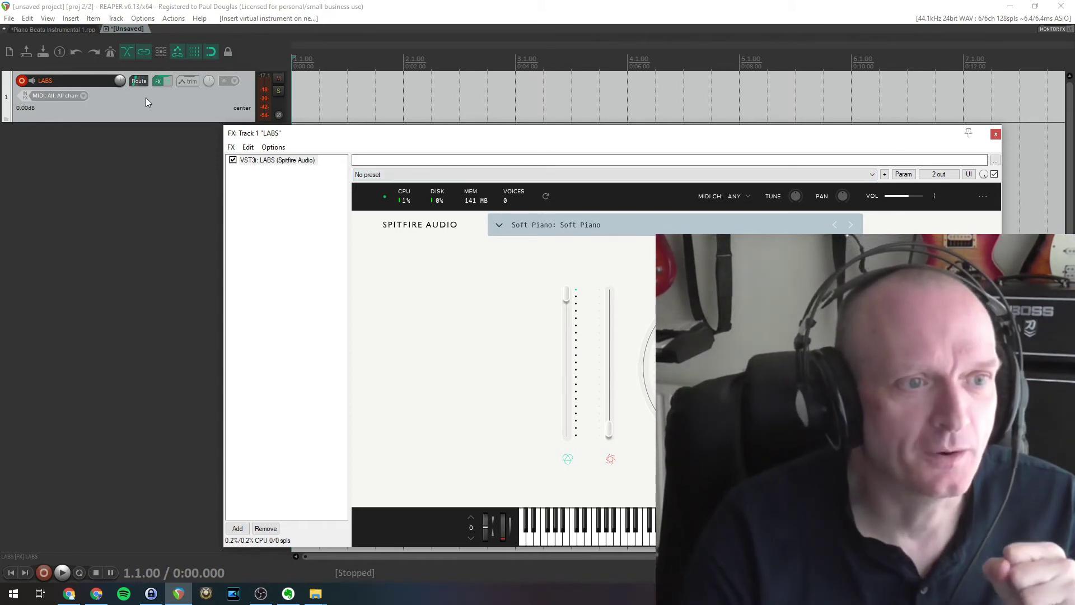
# Step: Turn on the metronome, test the Soft Piano with playback twice, and lower the plugin window
pyautogui.click(113, 55)
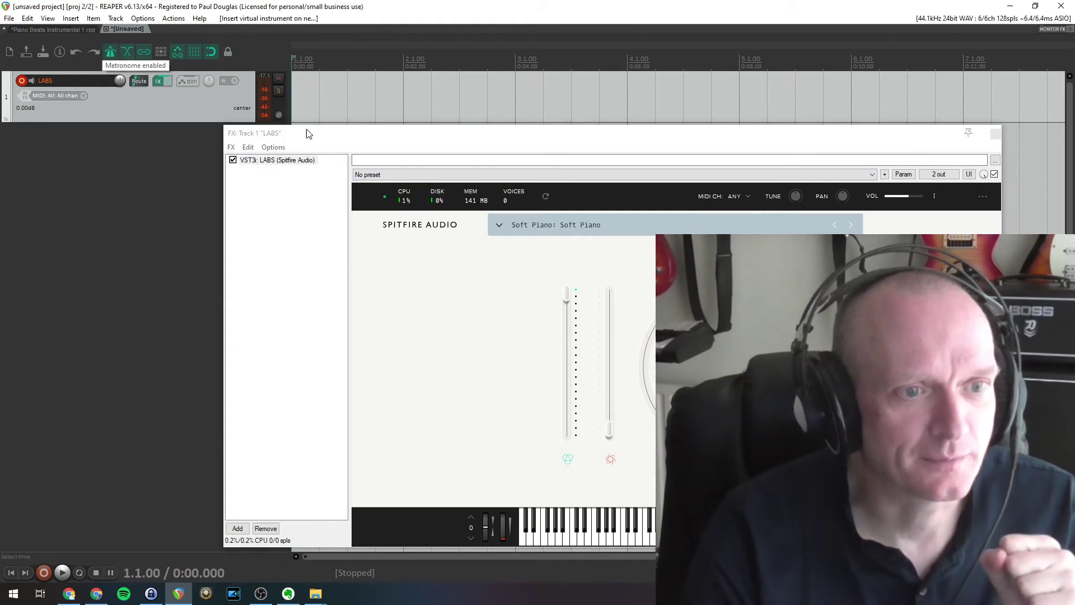
pyautogui.moveTo(311, 134); pyautogui.dragTo(351, 67)
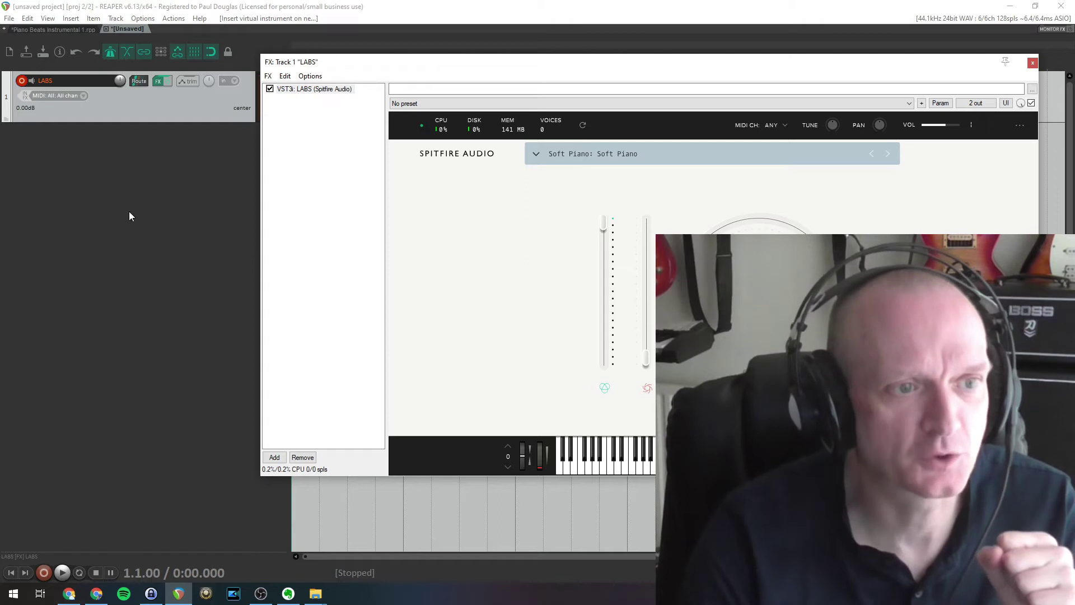
pyautogui.click(62, 572)
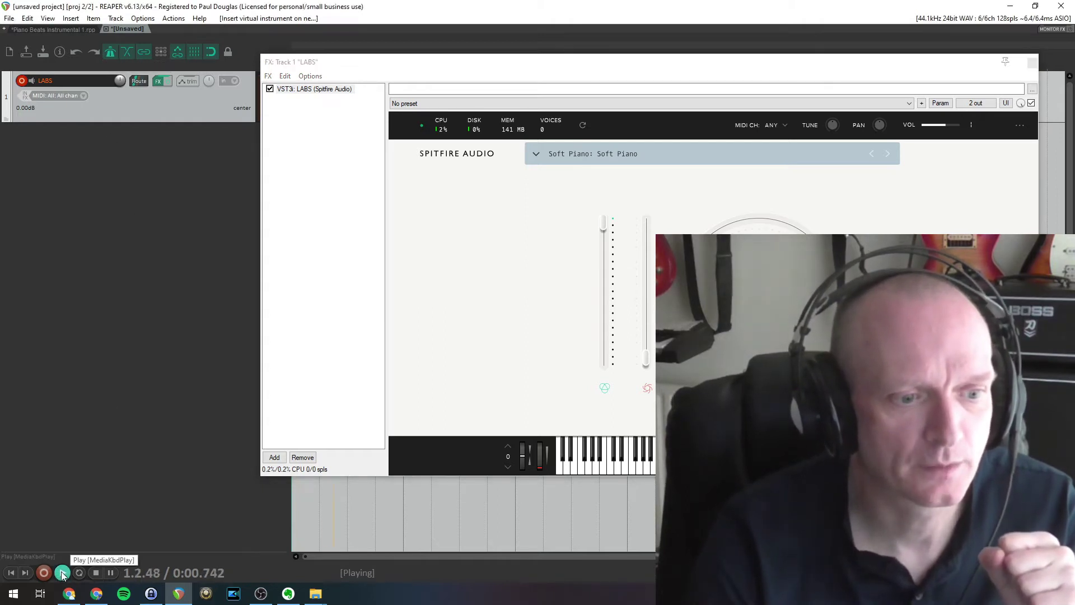
pyautogui.press('space')
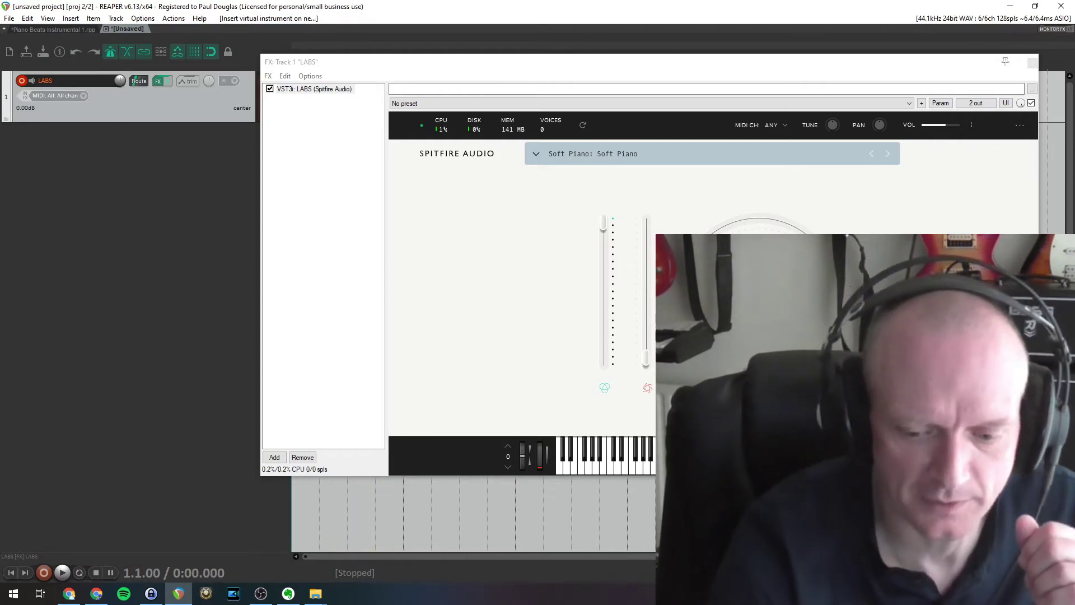
pyautogui.click(62, 573)
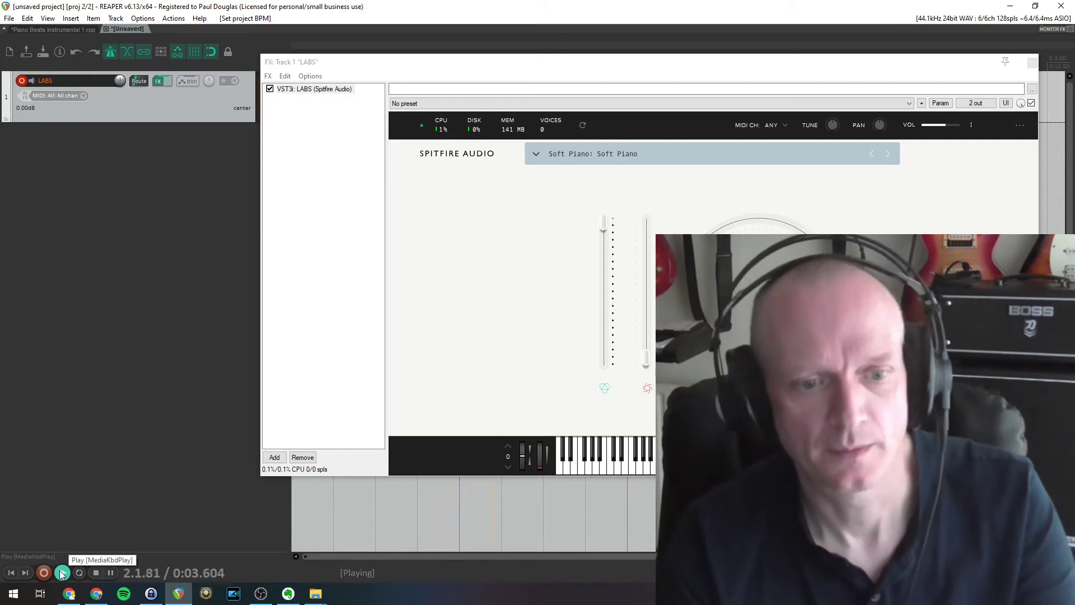
pyautogui.press('space')
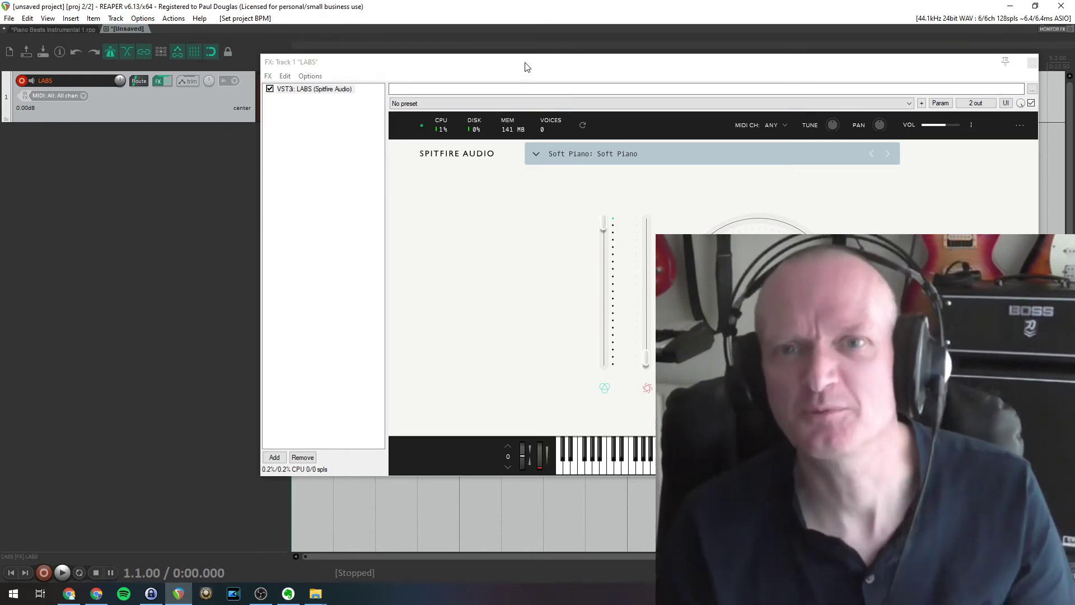
pyautogui.moveTo(525, 66); pyautogui.dragTo(474, 137)
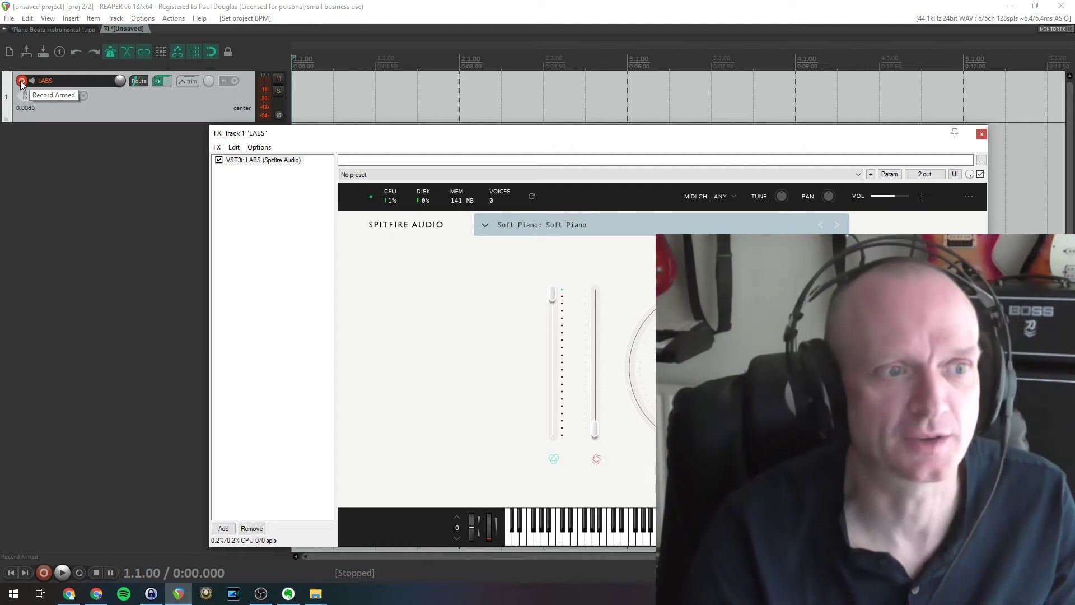
# Step: Record-arm the LABS track and record a piano performance from the MIDI keyboard
pyautogui.click(22, 82)
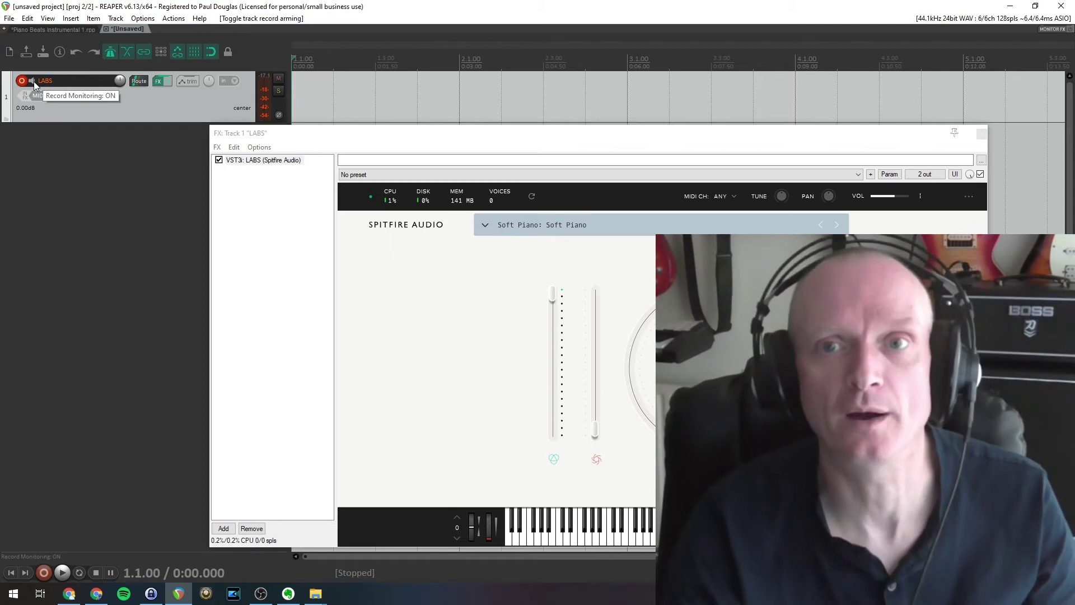
pyautogui.click(44, 572)
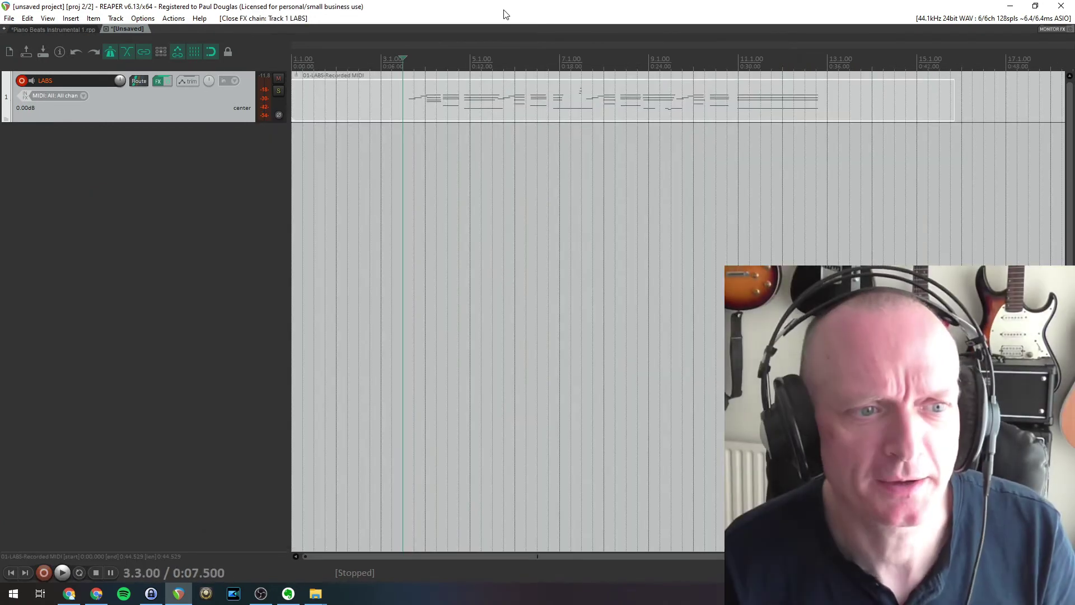
# Step: Play back the recorded take, then open, reposition and close the LABS plugin window
pyautogui.press('space')
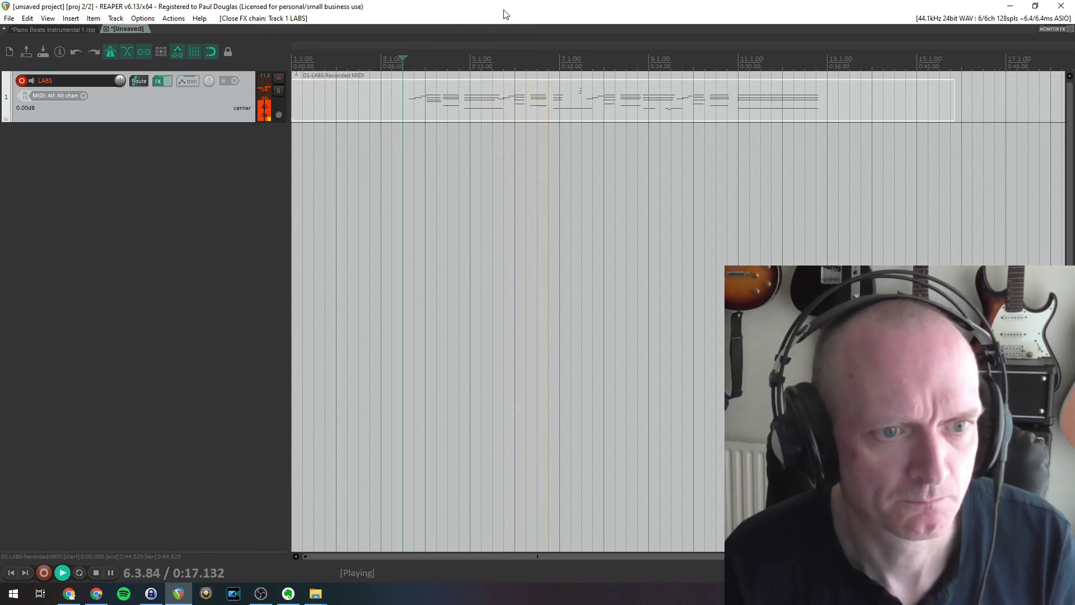
pyautogui.press('space')
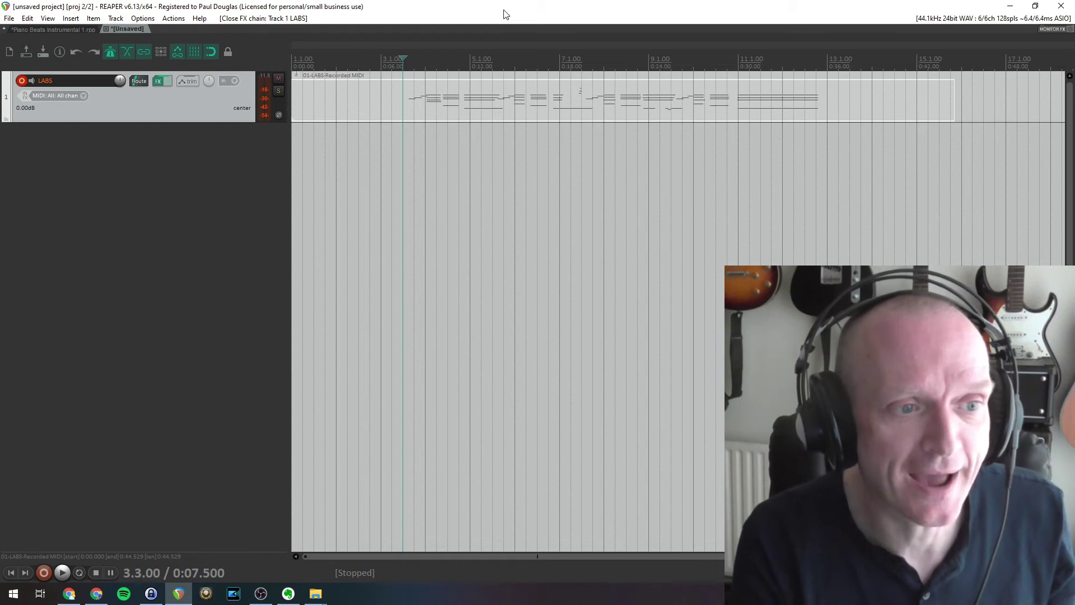
pyautogui.rightClick(158, 82)
pyautogui.click(183, 96)
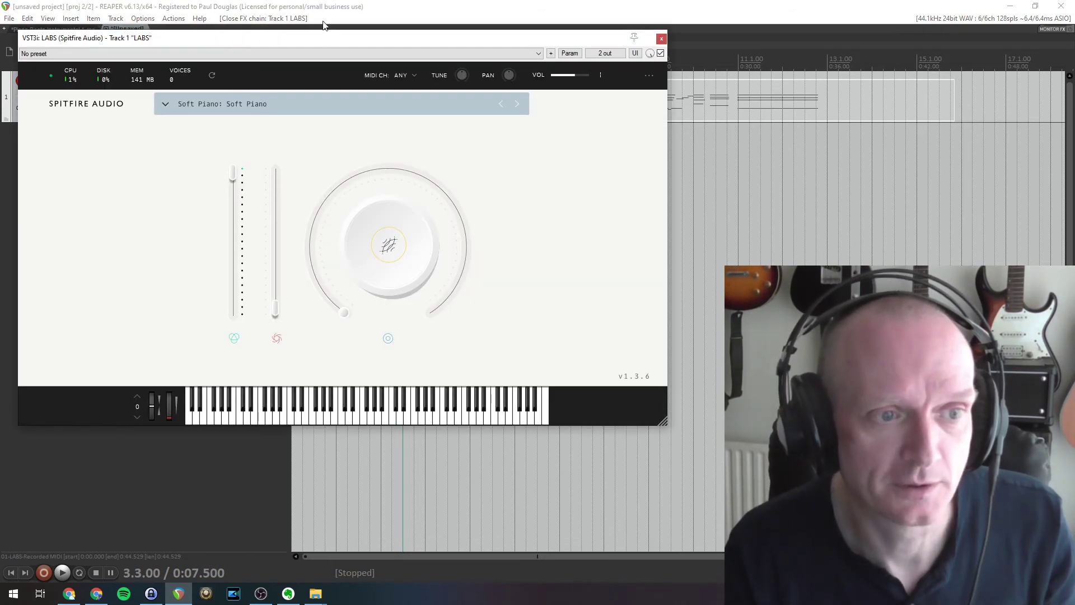
pyautogui.moveTo(329, 40); pyautogui.dragTo(470, 140)
pyautogui.press('Escape')
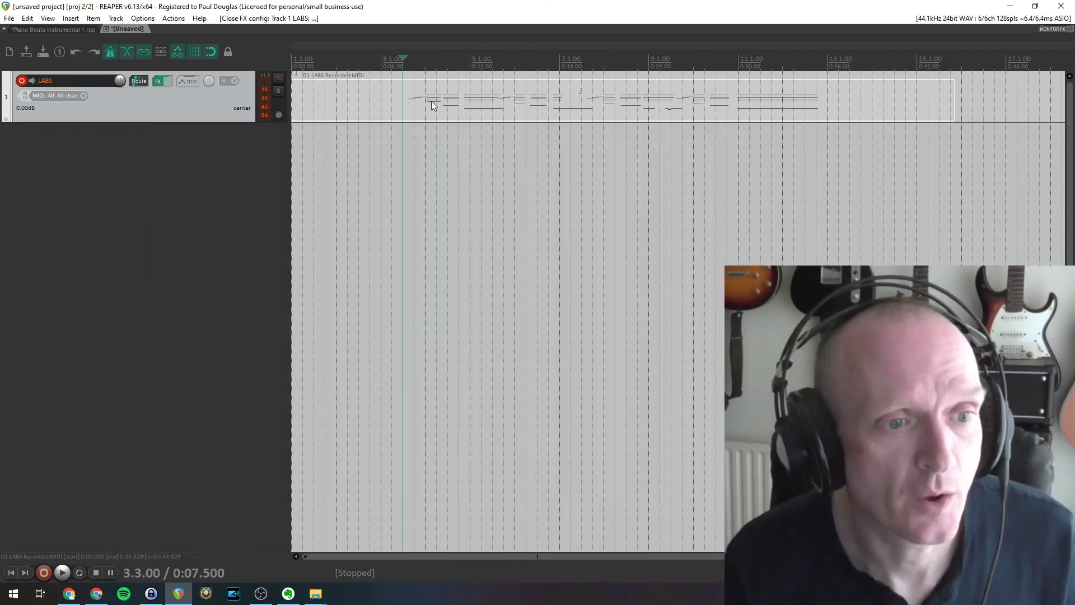
# Step: Open the recorded MIDI item, select the first high note at bar 4, and audition the passage
pyautogui.doubleClick(415, 108)
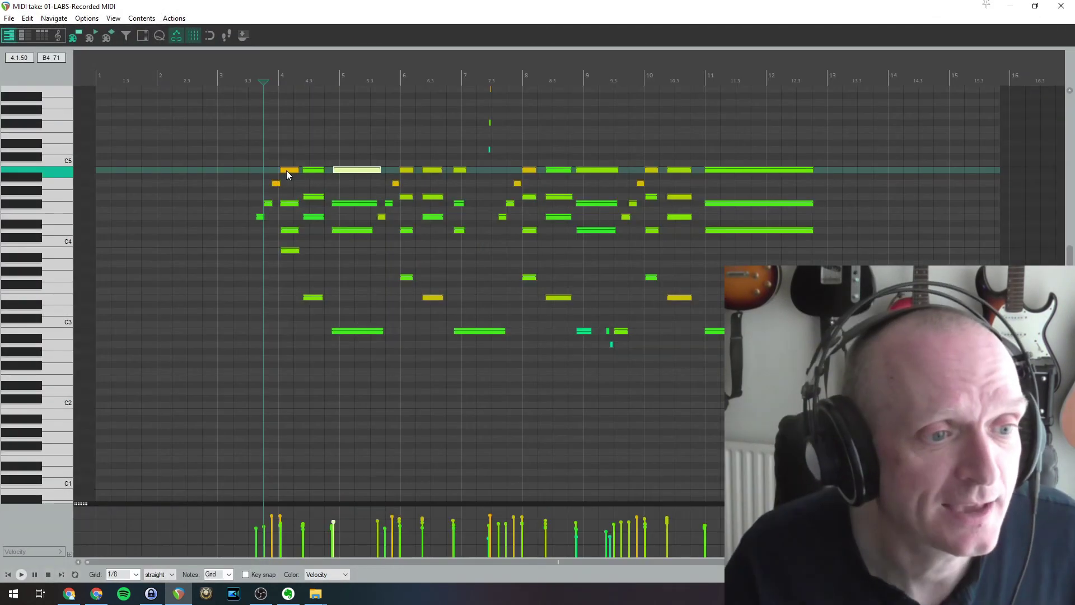
pyautogui.click(286, 171)
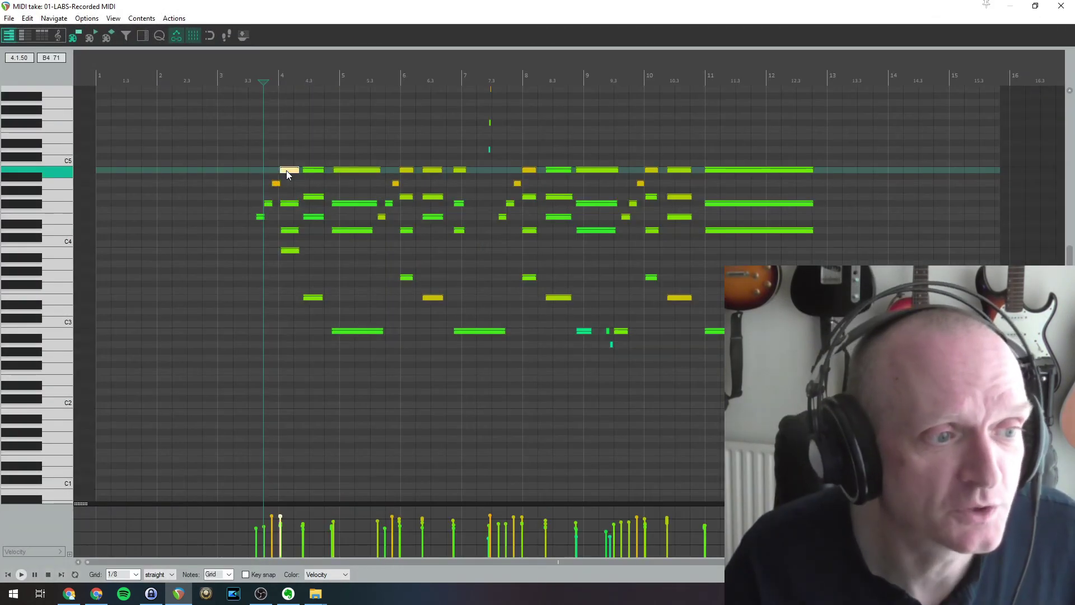
pyautogui.click(65, 172)
pyautogui.press('space')
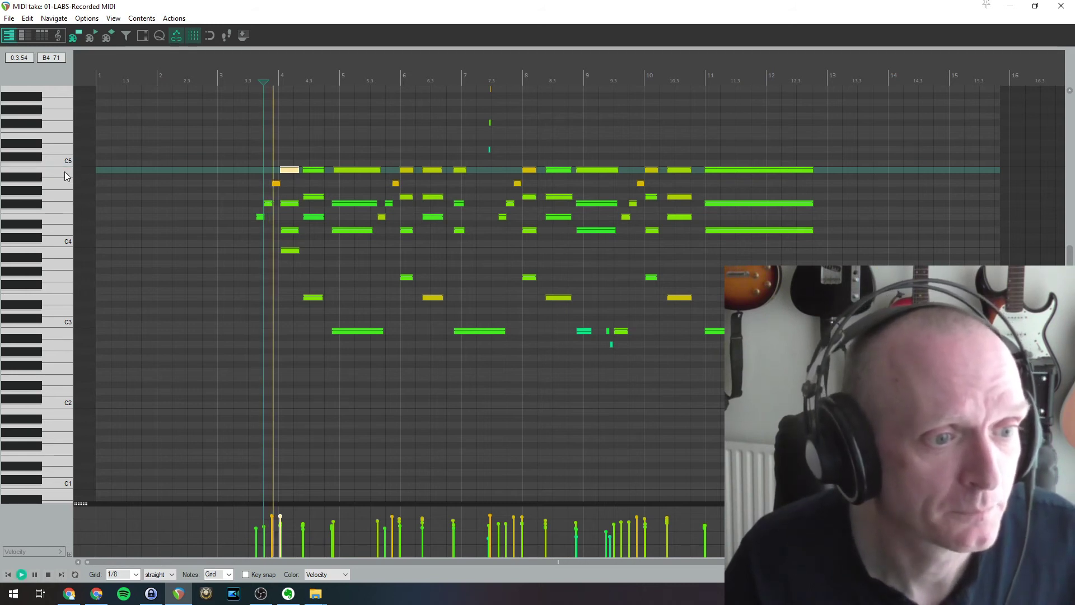
pyautogui.press('space')
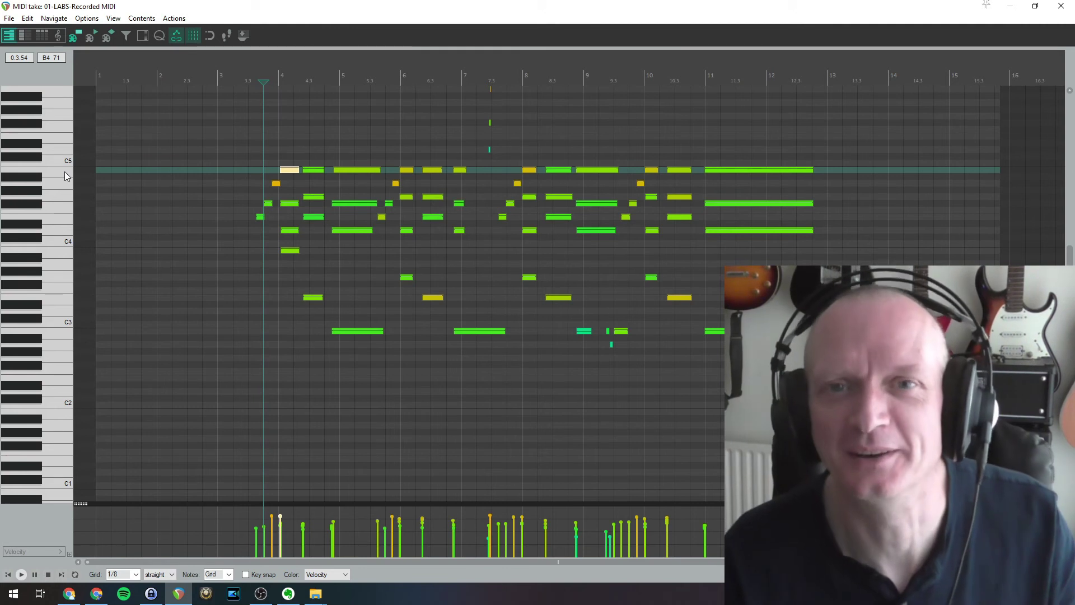
pyautogui.press('space')
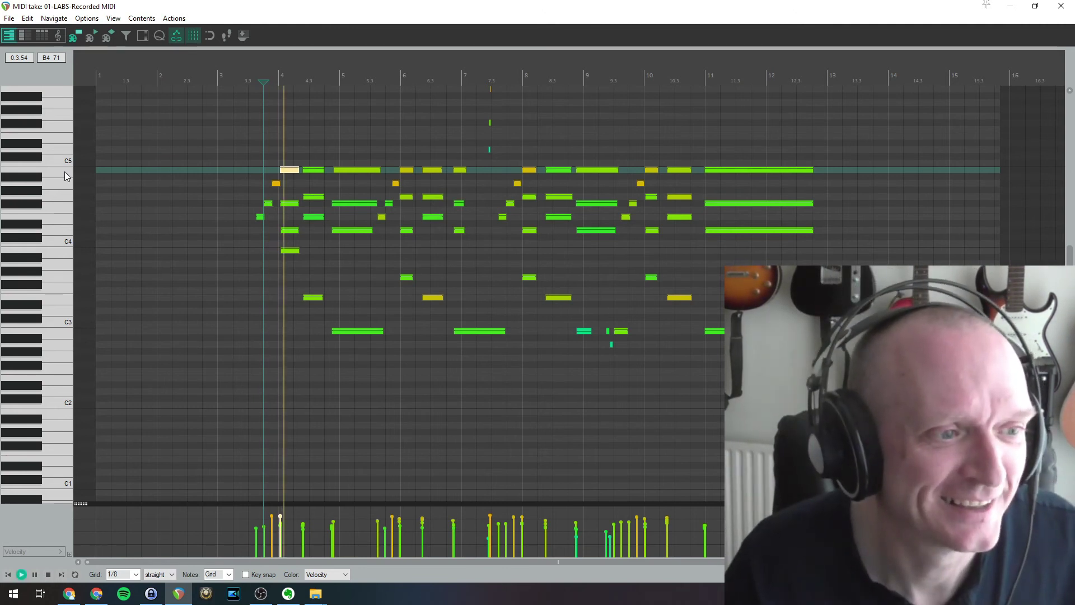
pyautogui.press('space')
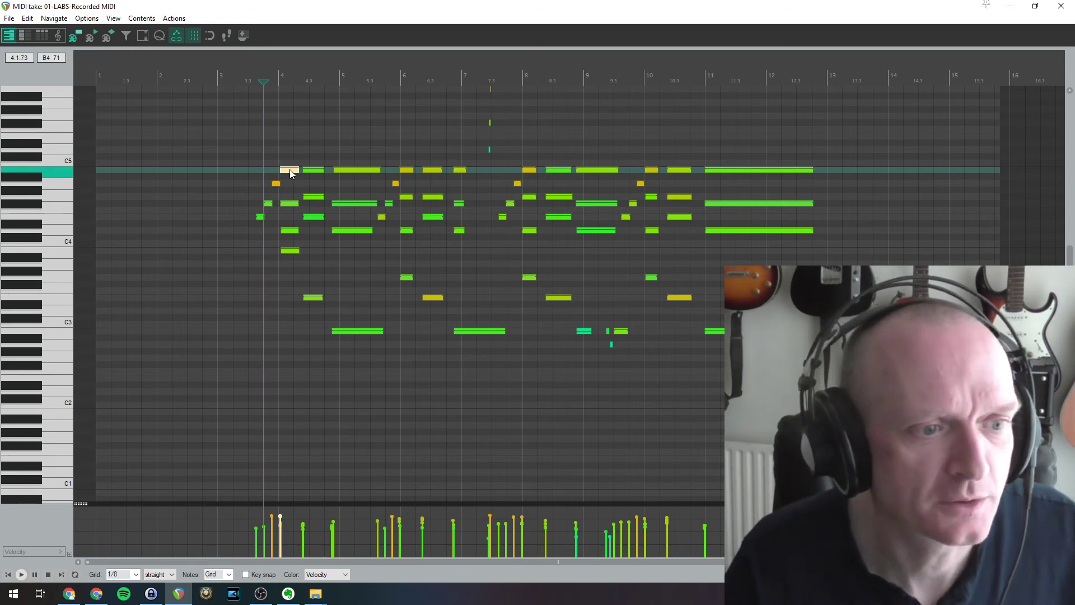
# Step: Raise the note from B4 to D5 and play back from just before bar 4
pyautogui.moveTo(290, 169); pyautogui.dragTo(290, 150)
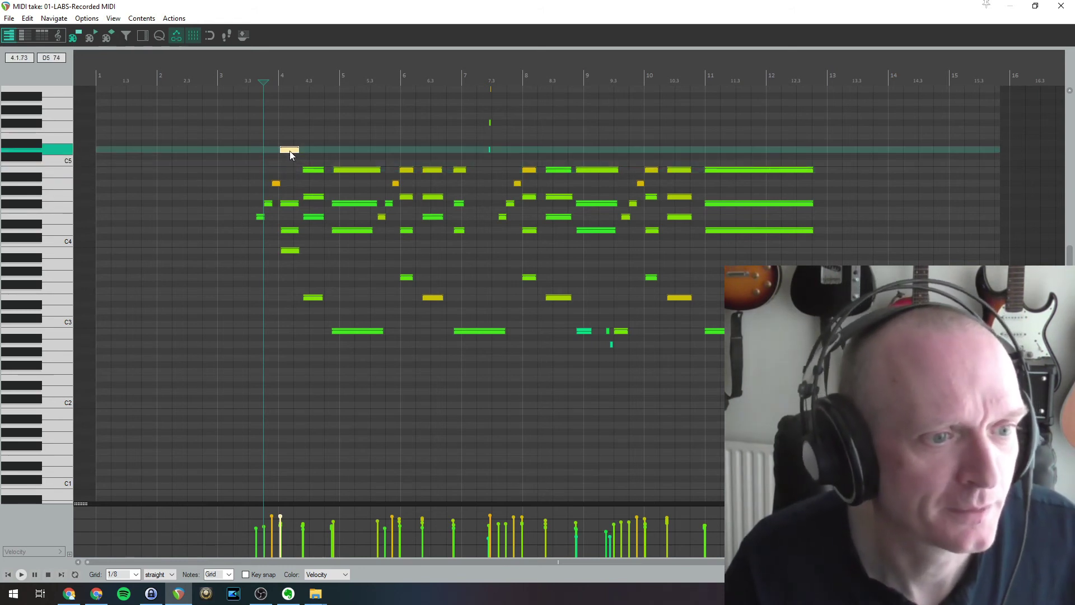
pyautogui.click(234, 74)
pyautogui.press('space')
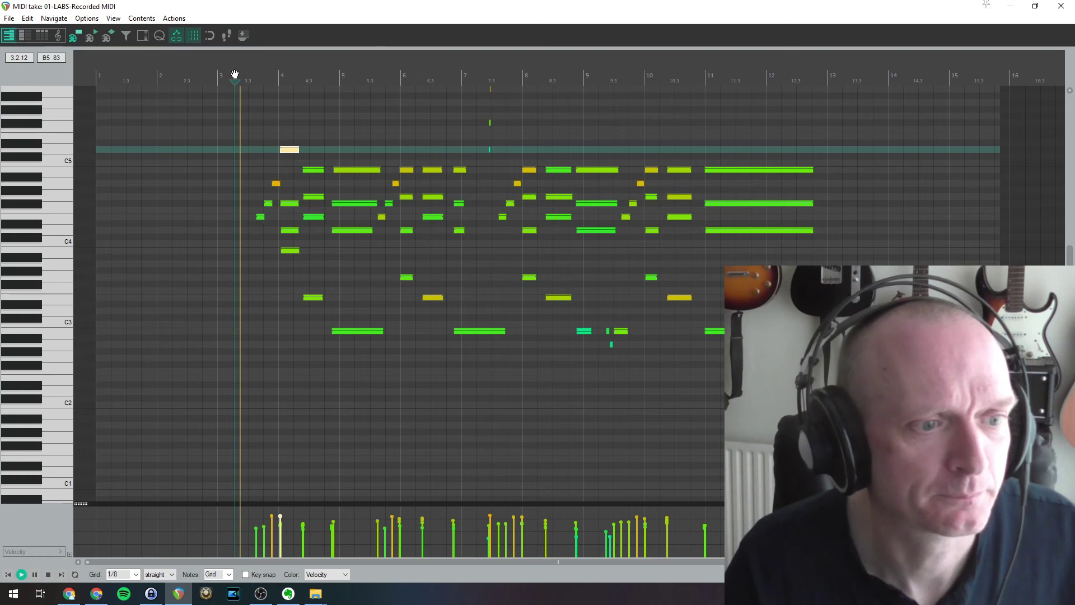